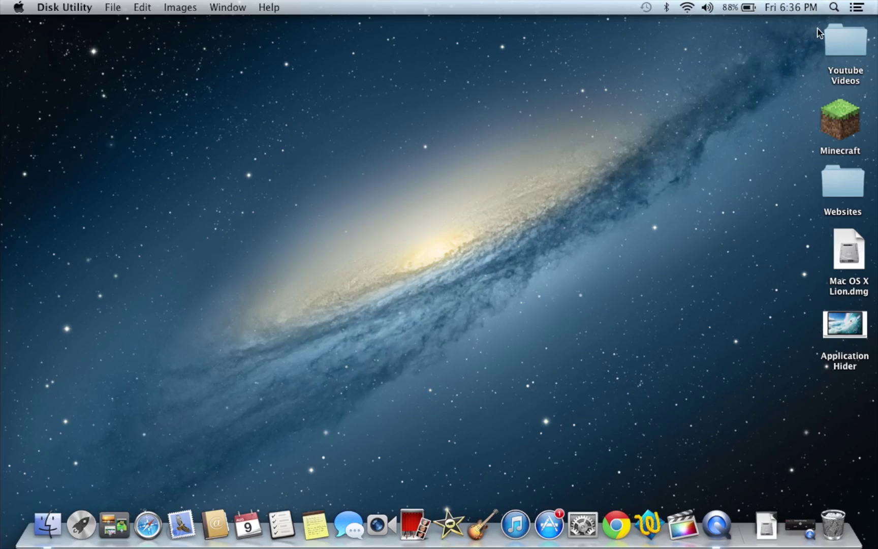
Search Spotlight for 'disk' and launch Disk Utility from the top result.
left_click(834, 8)
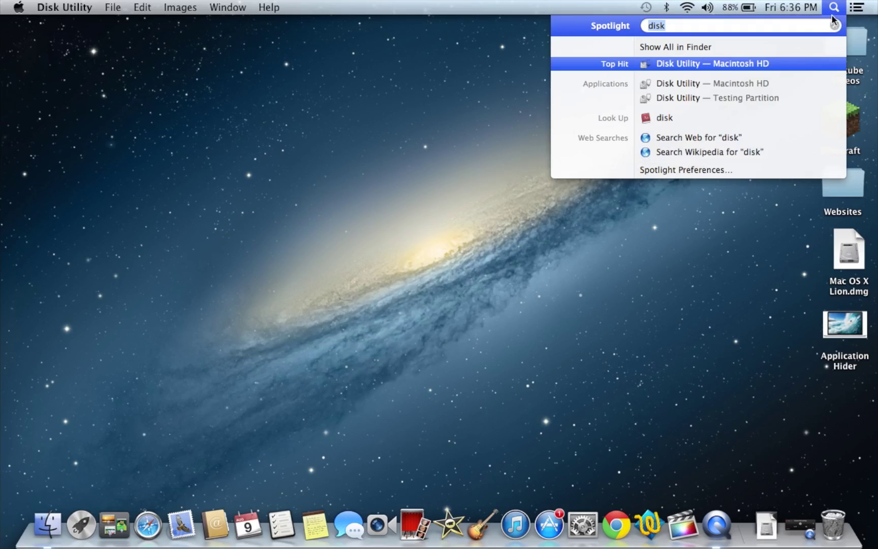
left_click(688, 64)
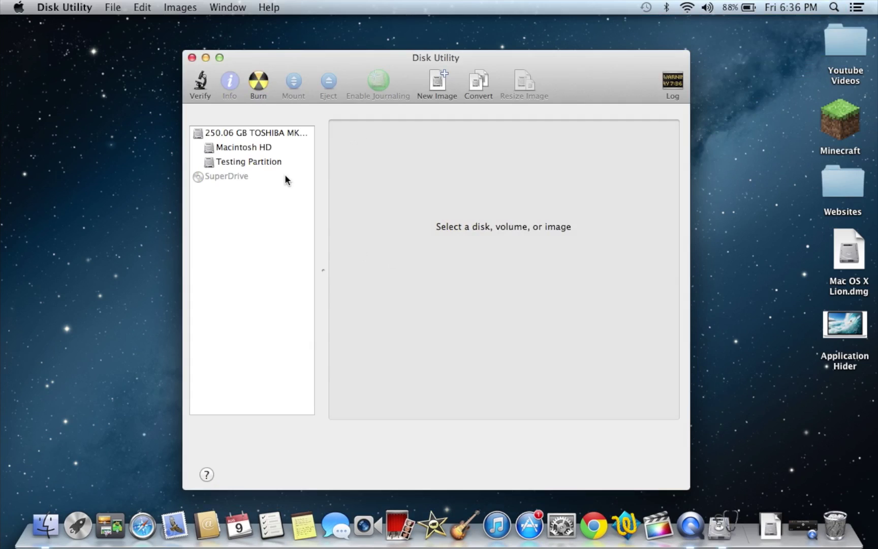
Show the 250.06 GB TOSHIBA disk's partition layout and split a new partition off Testing Partition.
left_click(266, 134)
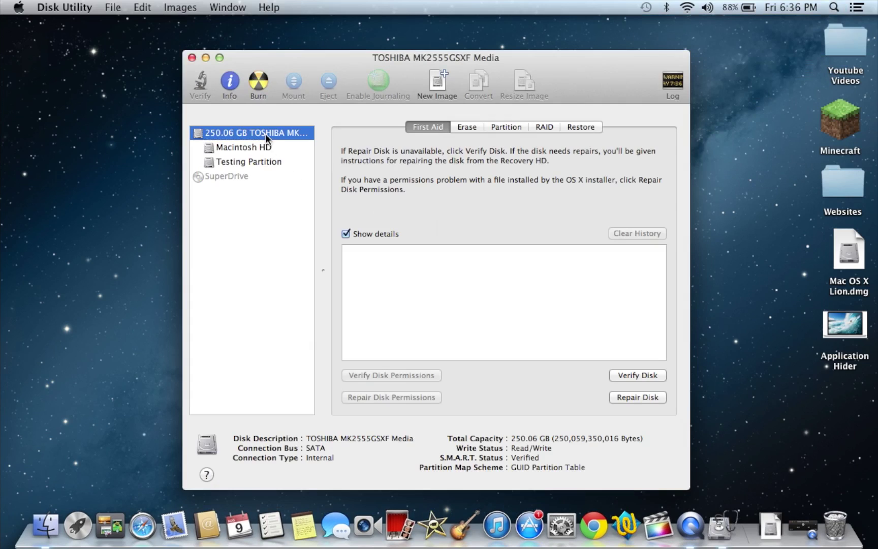
left_click(511, 133)
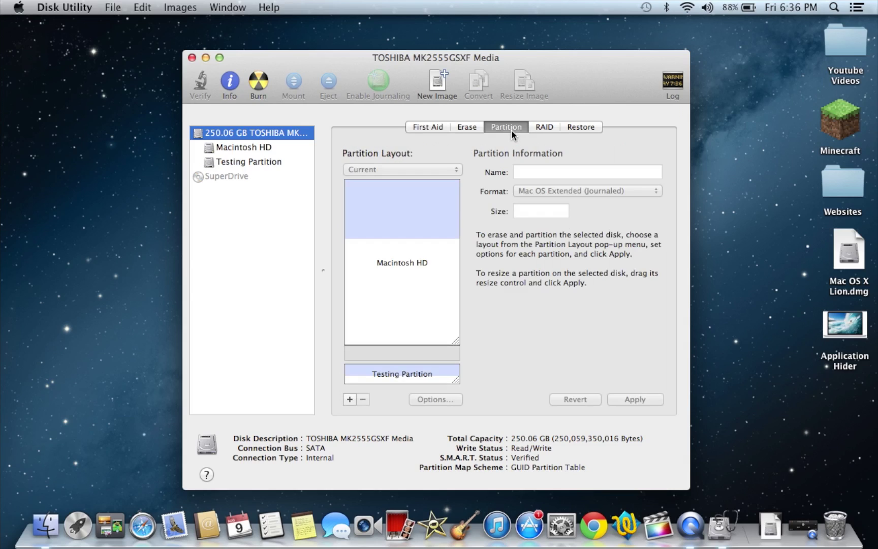
mouse_move(405, 242)
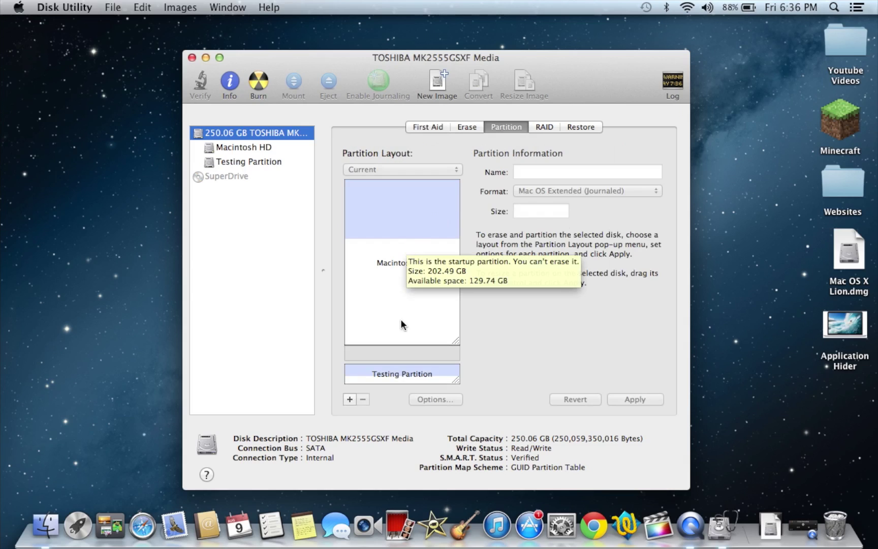
mouse_move(421, 364)
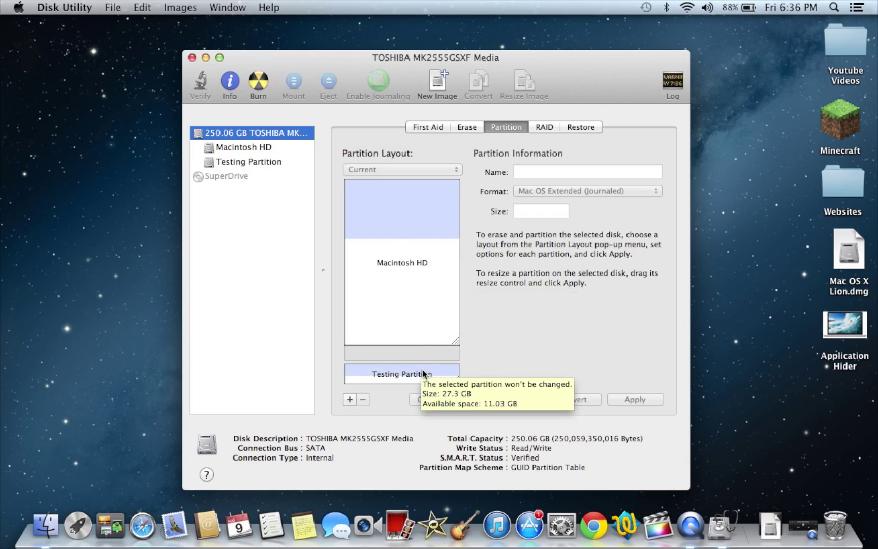
left_click(426, 376)
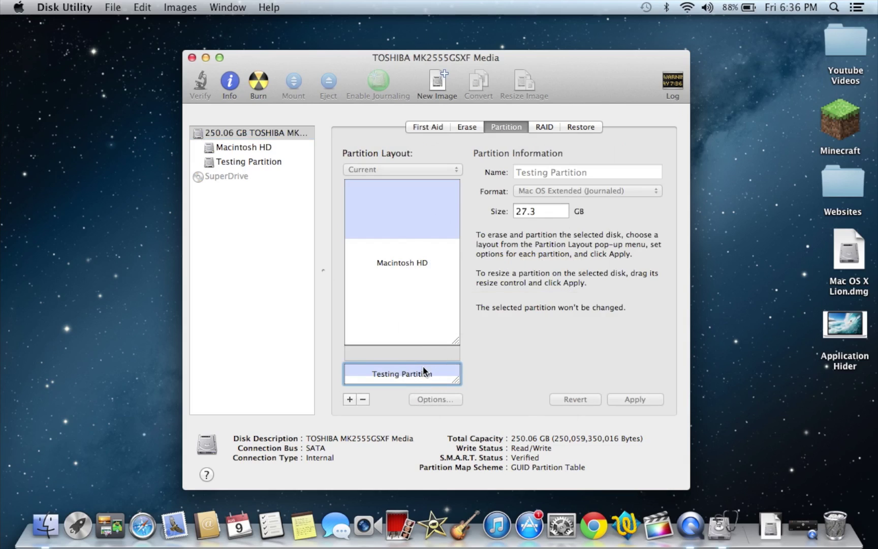
left_click(348, 400)
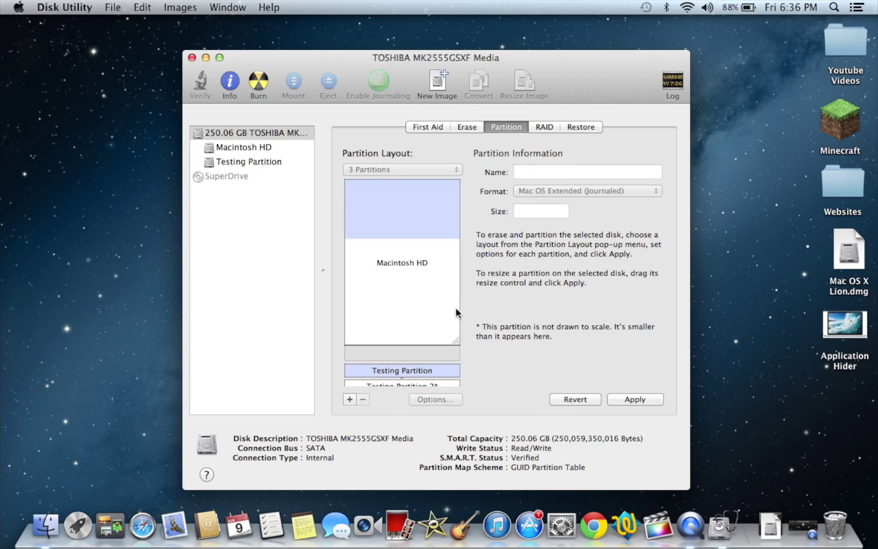
Rename the new 11.03 GB Testing Partition 2 to 'Partion Test'.
scroll(441, 237, "down", 2)
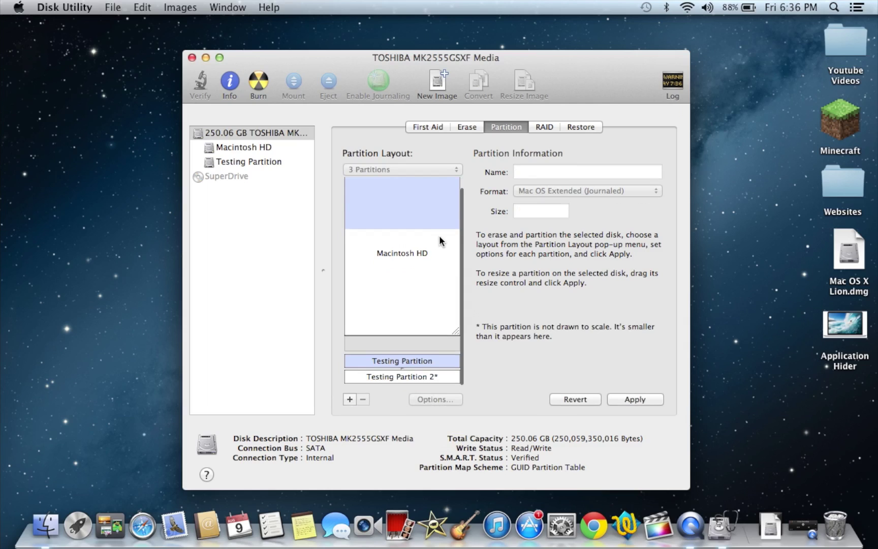
left_click(431, 378)
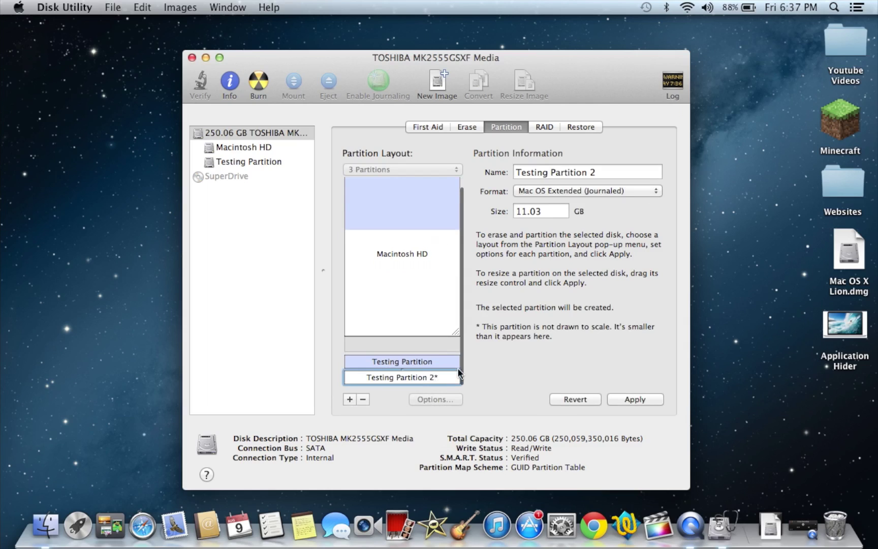
left_click_drag(551, 213, 493, 212)
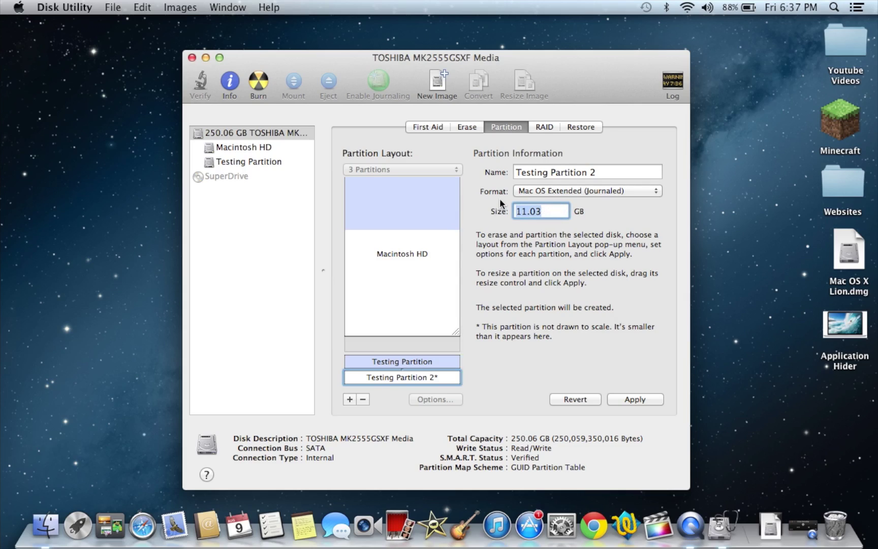
left_click(582, 211)
triple_click(594, 170)
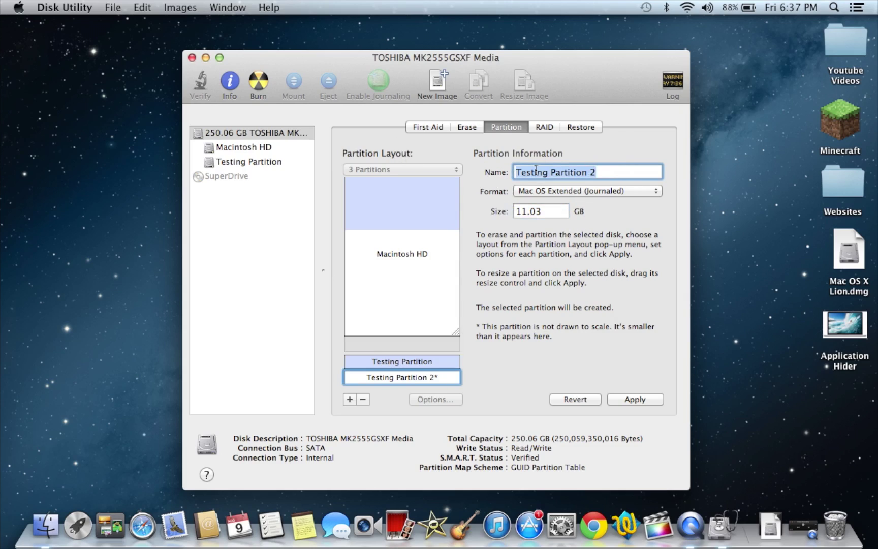
type("Par")
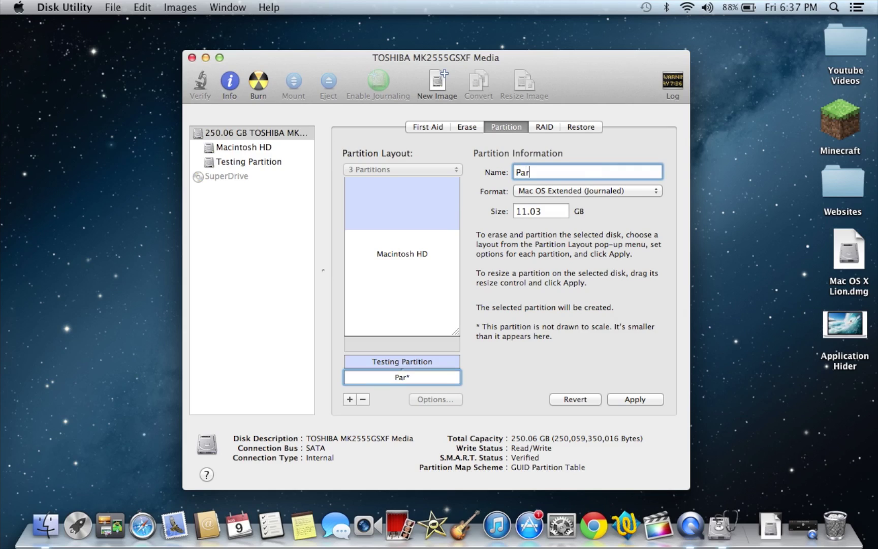
type("tion Tets")
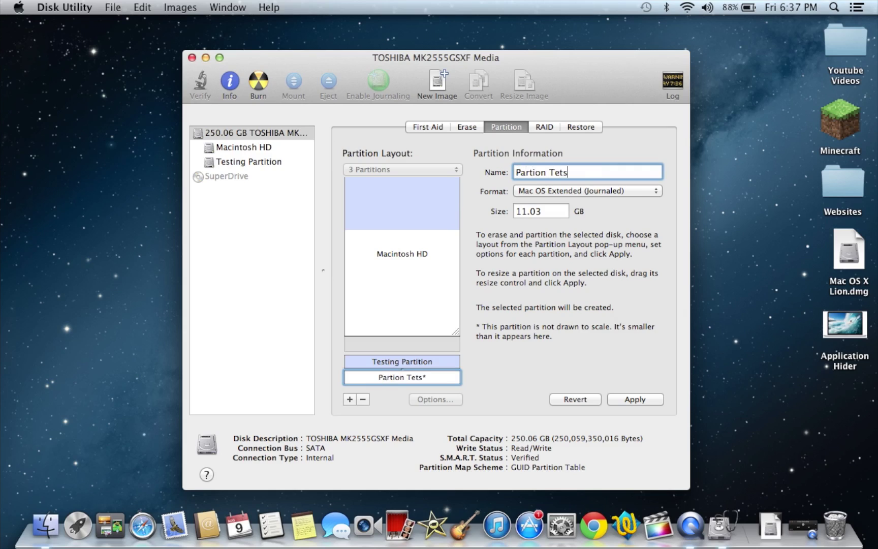
key("BackSpace")
key("BackSpace")
type("st")
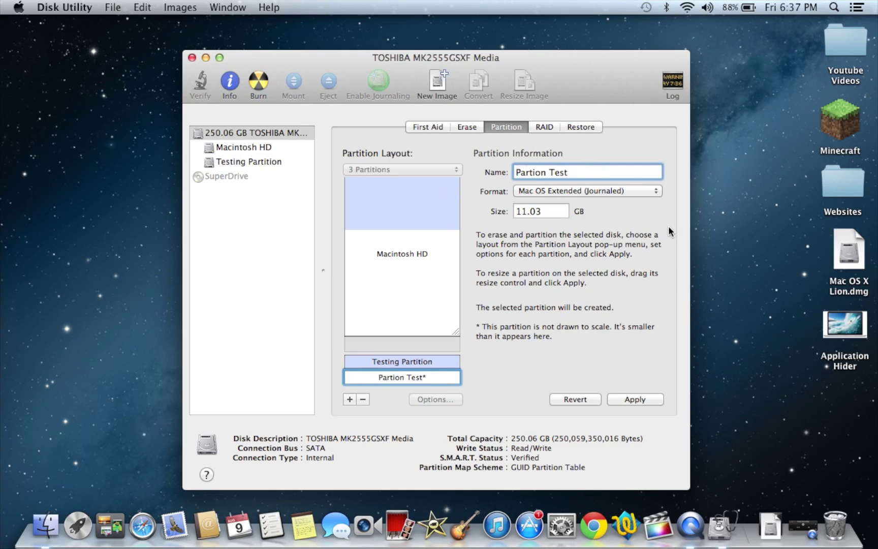
Apply the three-partition layout and confirm partitioning the TOSHIBA disk.
left_click(642, 398)
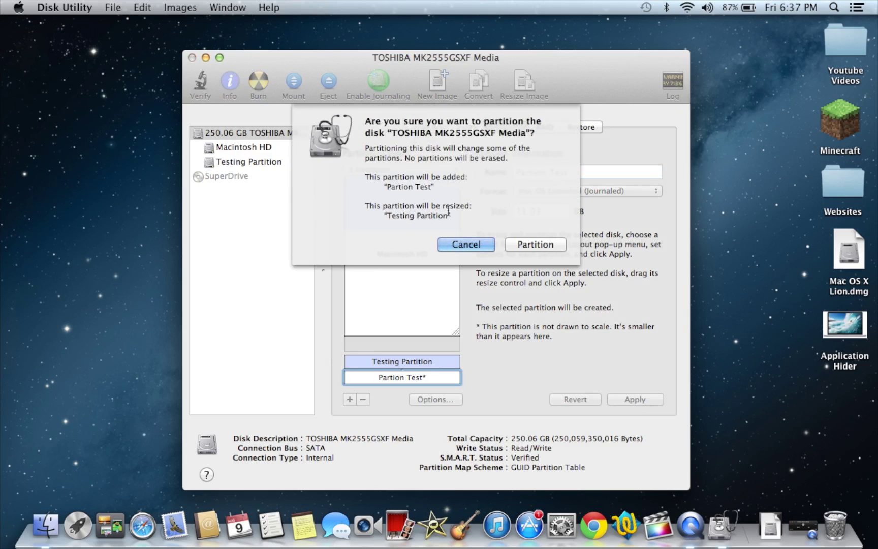
left_click(551, 244)
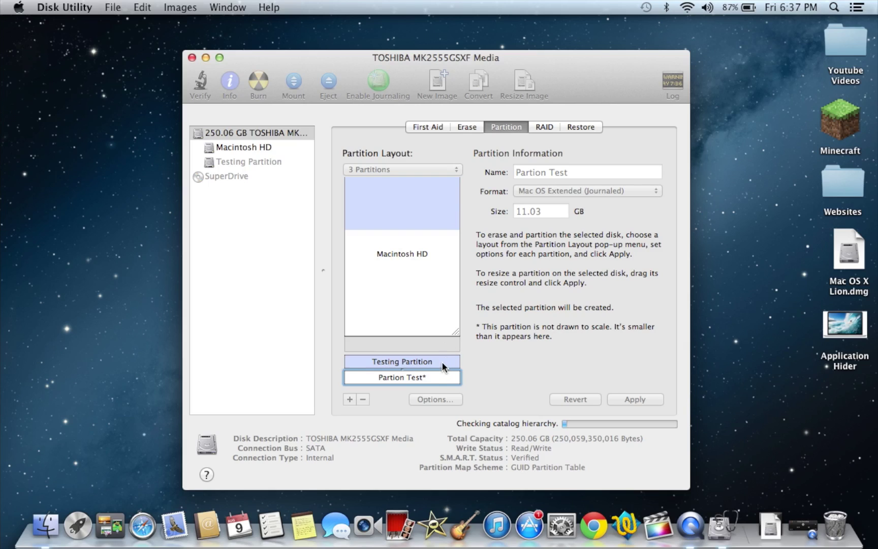
mouse_move(441, 363)
mouse_move(419, 379)
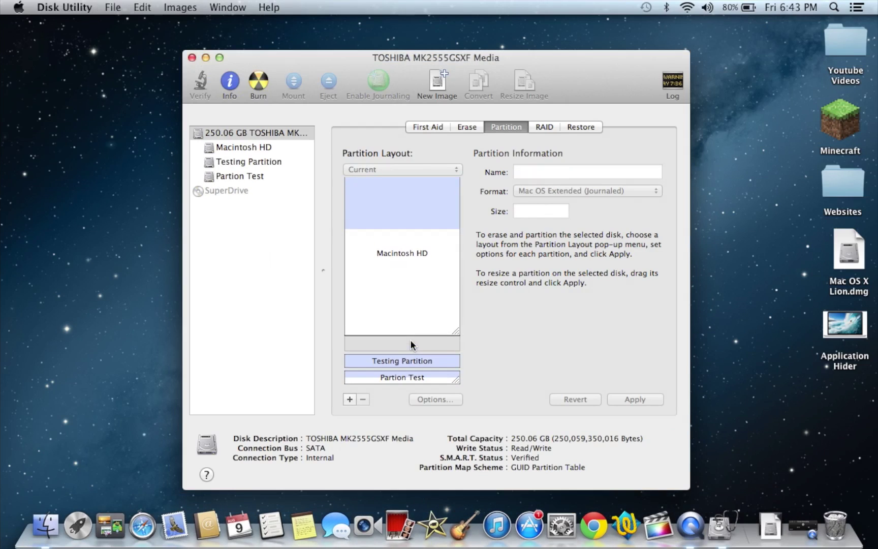
Select the Partion Test block, remove it with the minus button, and confirm the removal.
left_click(402, 380)
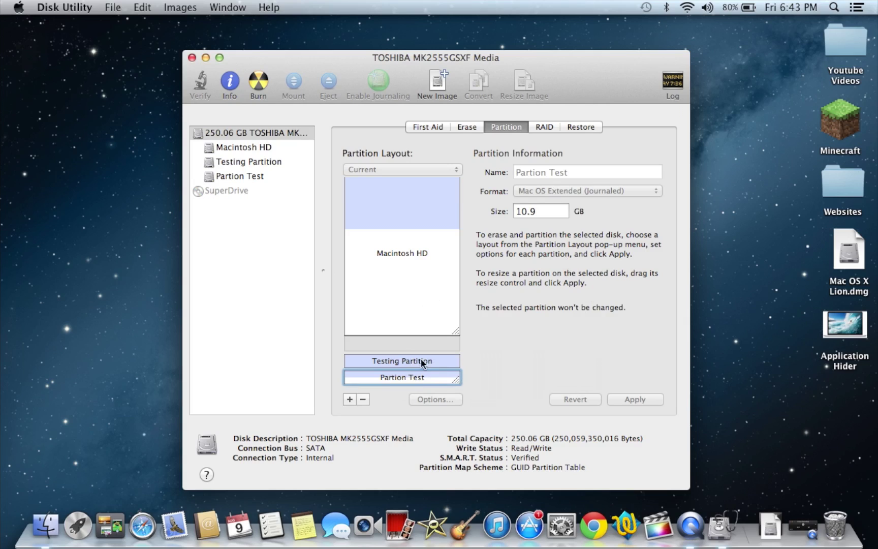
left_click(403, 254)
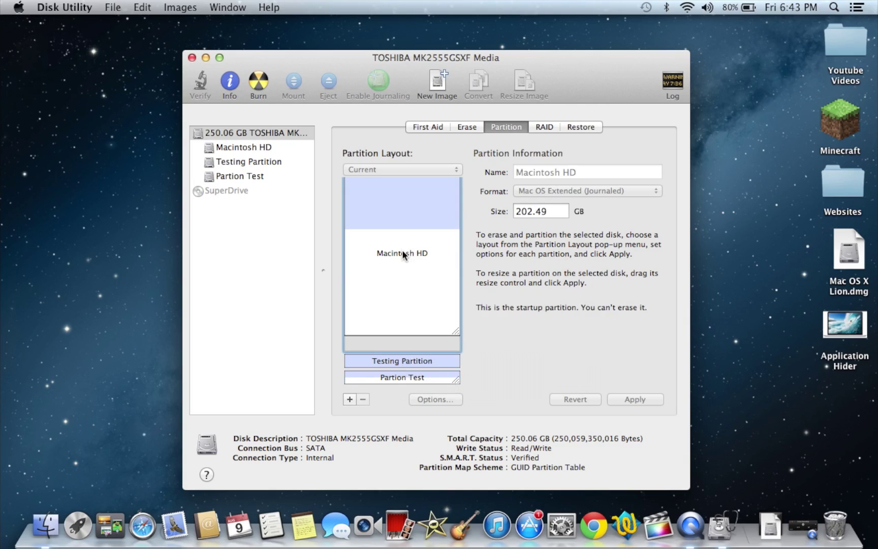
left_click(364, 360)
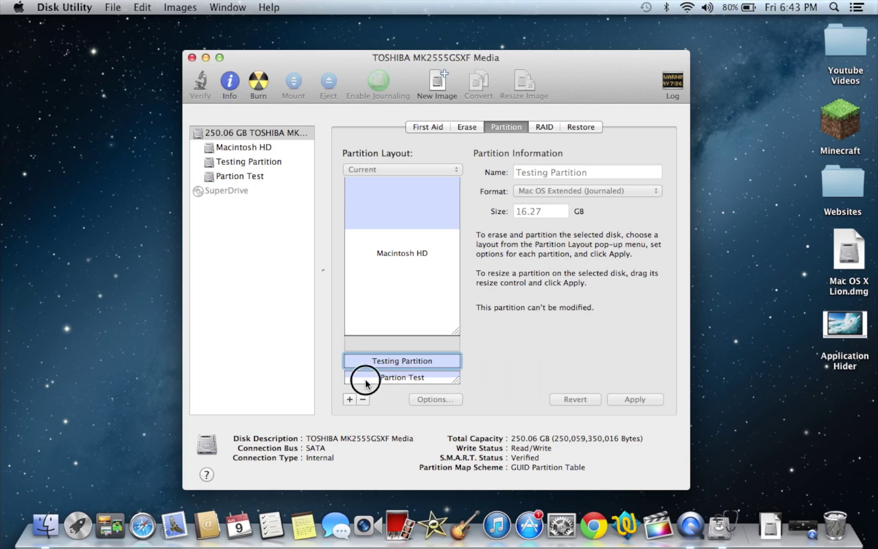
left_click(366, 380)
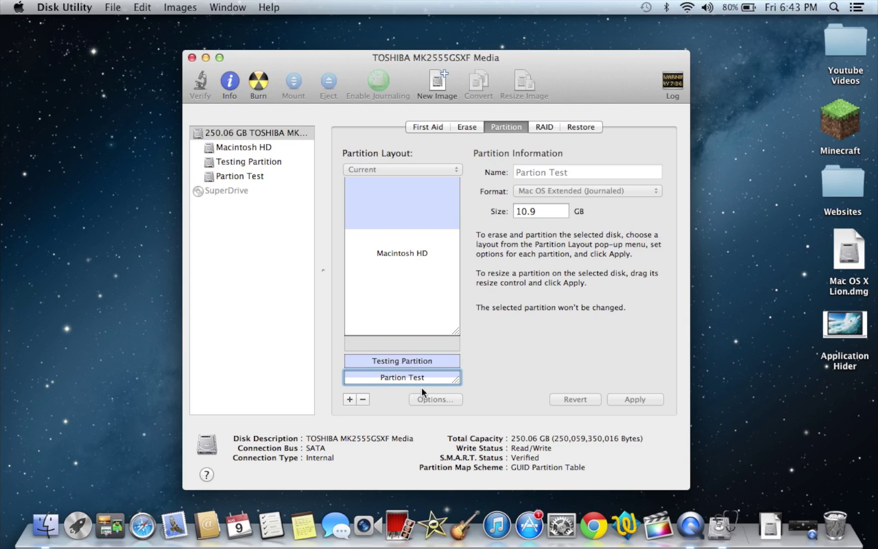
left_click(363, 398)
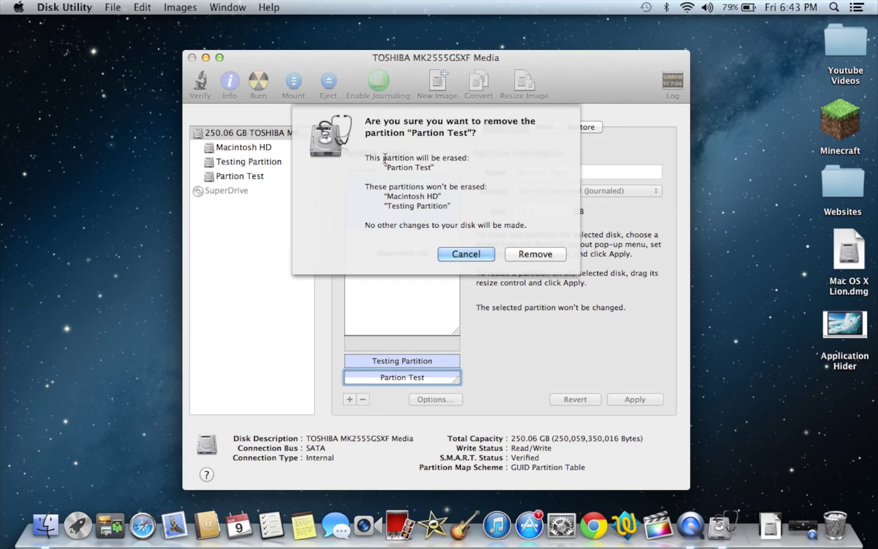
left_click_drag(389, 167, 449, 165)
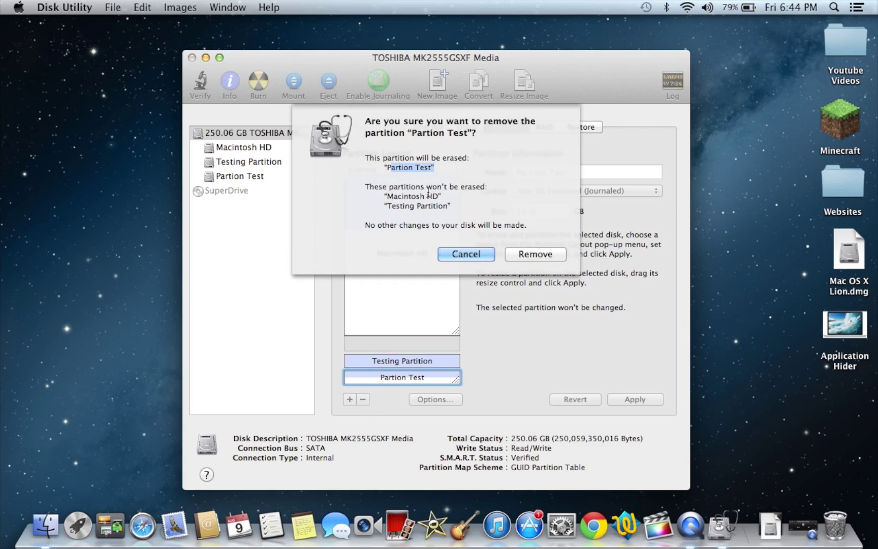
left_click(448, 166)
left_click_drag(447, 205, 376, 197)
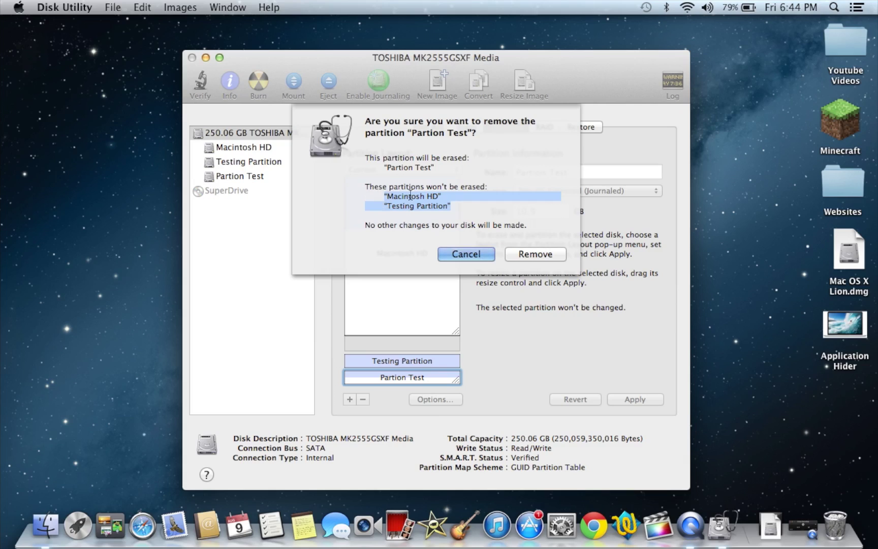
left_click(537, 254)
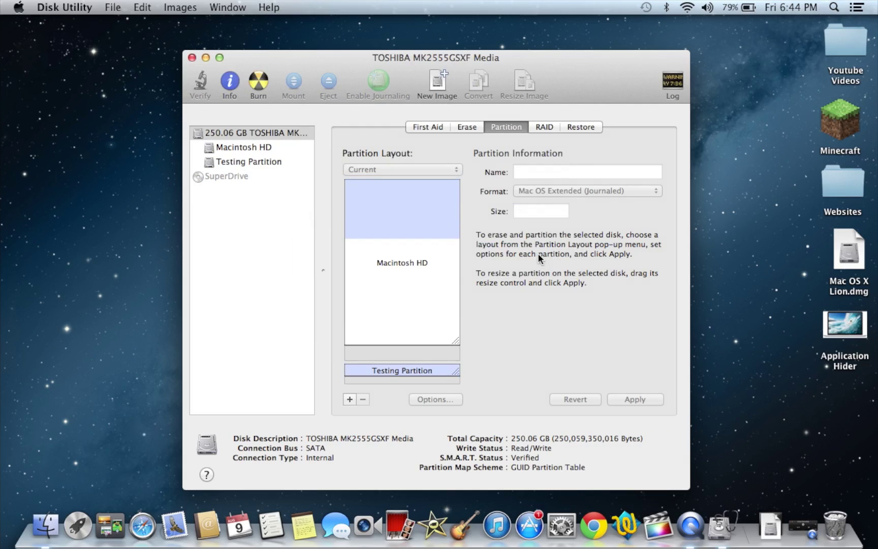
Shrink Macintosh HD to 221.9 GB so Testing Partition grows to 27.82 GB, then apply.
left_click(445, 351)
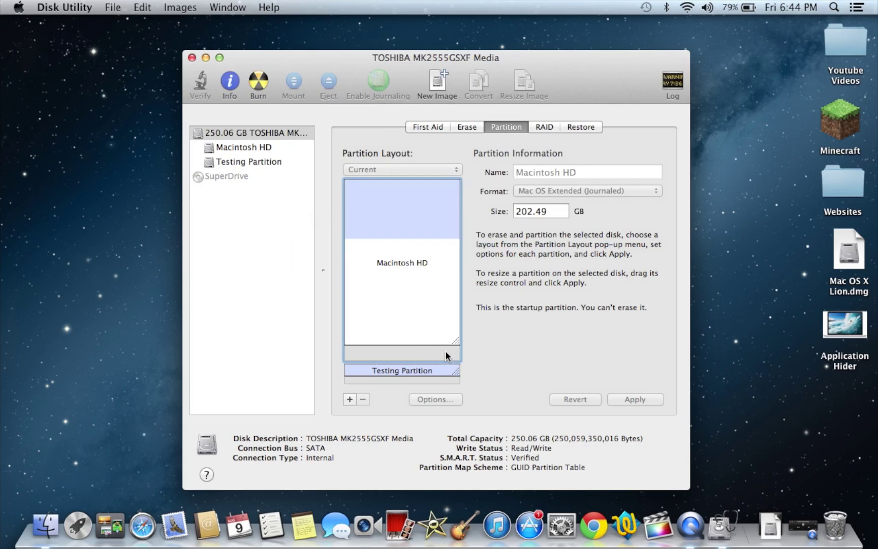
left_click(450, 380)
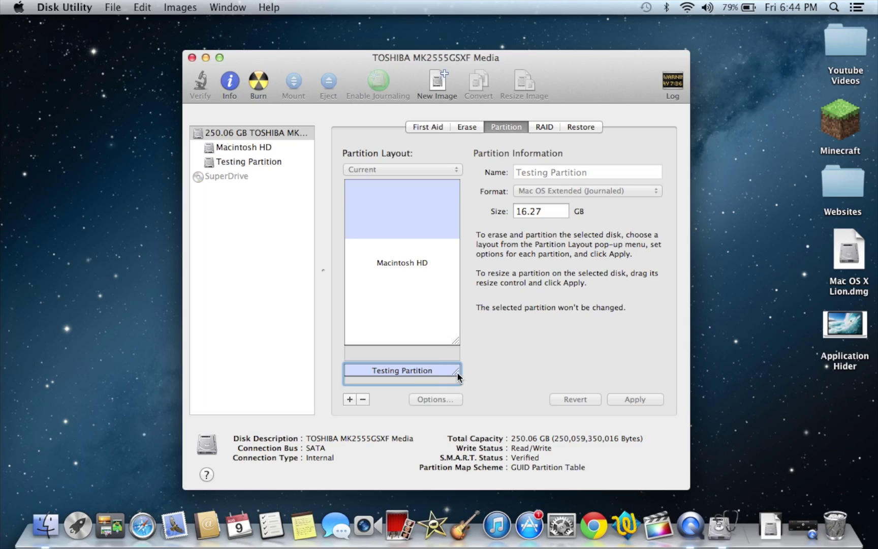
left_click(456, 340)
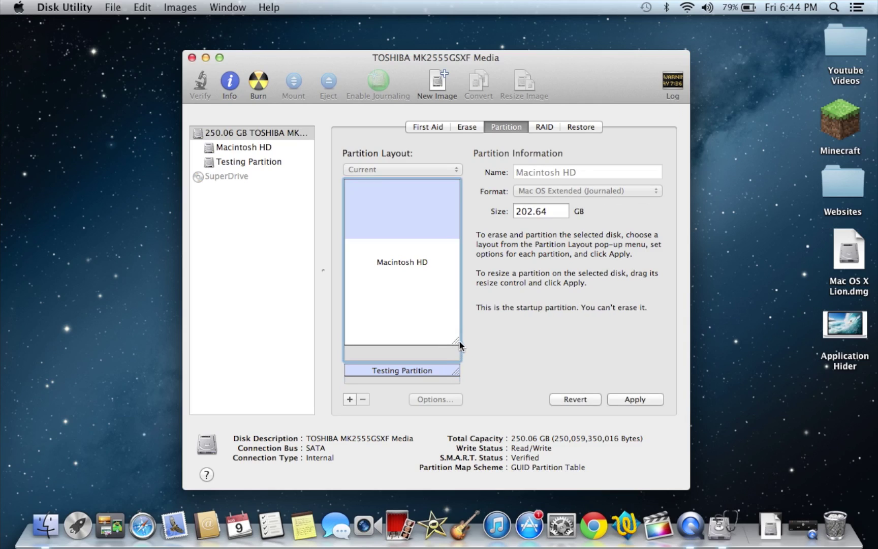
left_click_drag(458, 341, 459, 362)
left_click(459, 374)
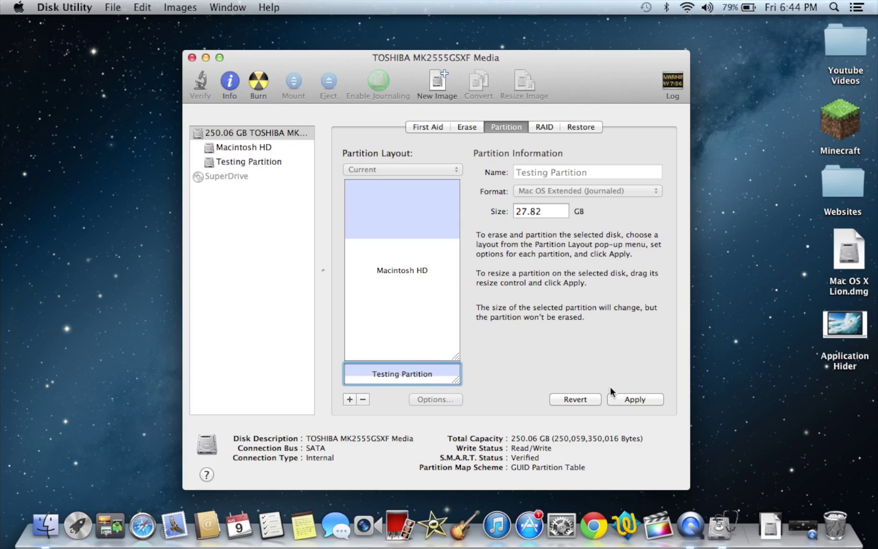
left_click(633, 398)
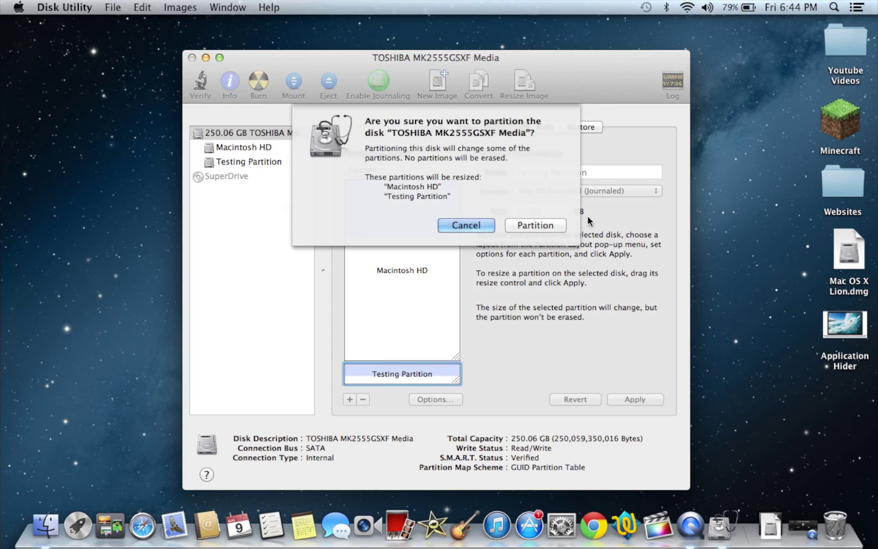
left_click(463, 228)
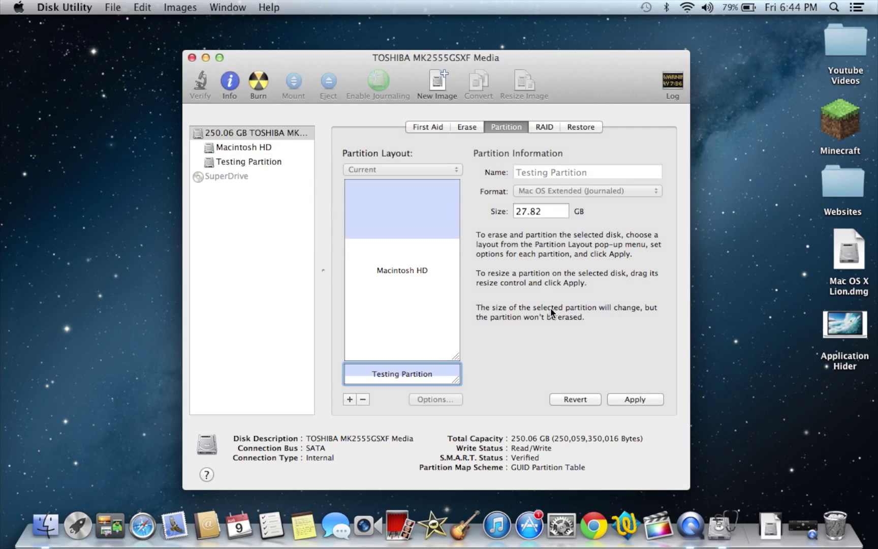